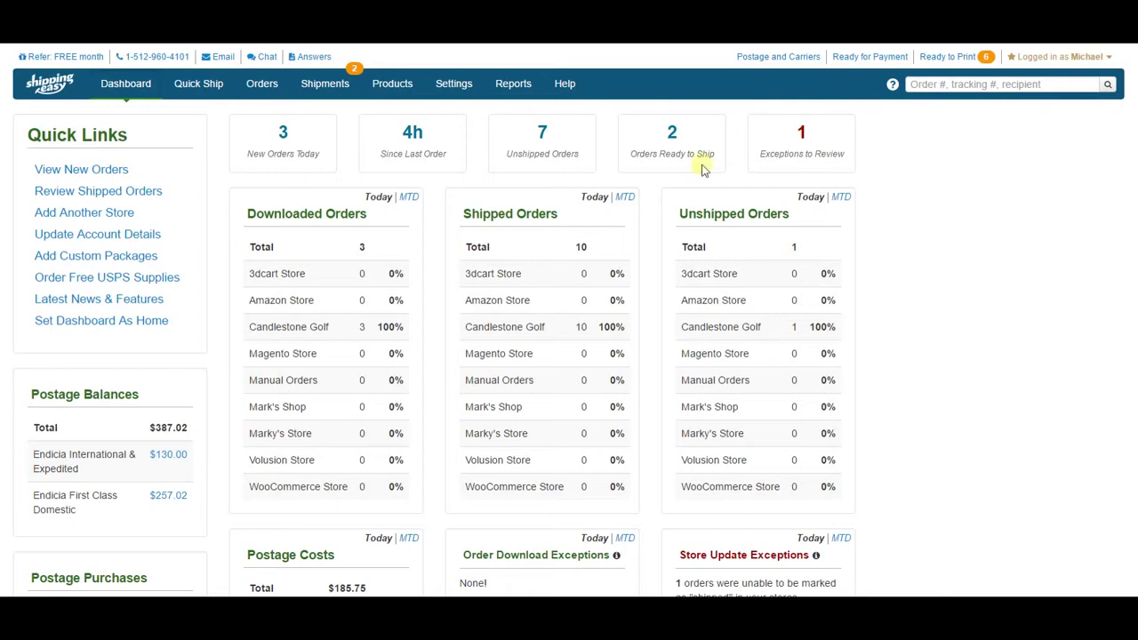
# Start a new custom package in the Package Setup shipment settings and name it Example Box.
pyautogui.click(469, 89)
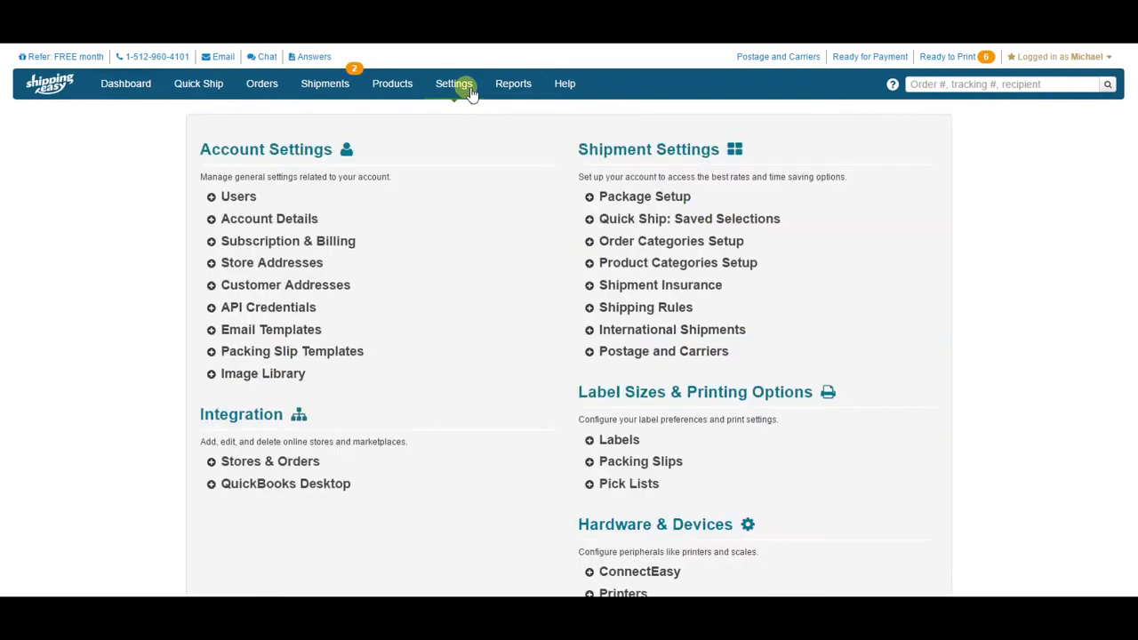
pyautogui.click(614, 200)
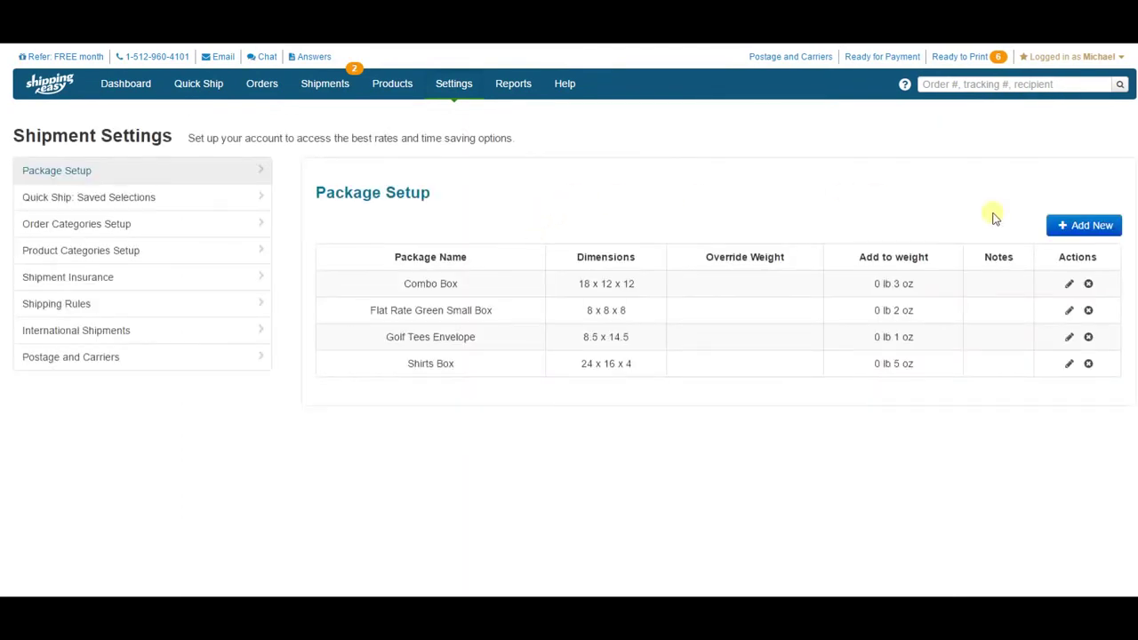
pyautogui.click(1074, 227)
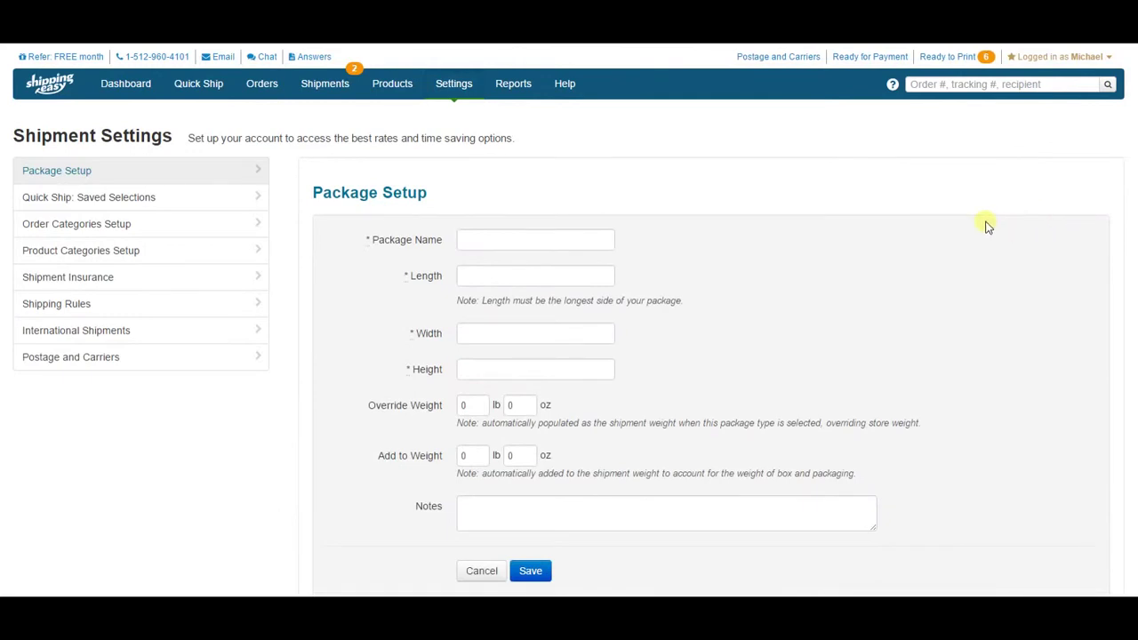
pyautogui.click(524, 244)
pyautogui.write('Example Box')
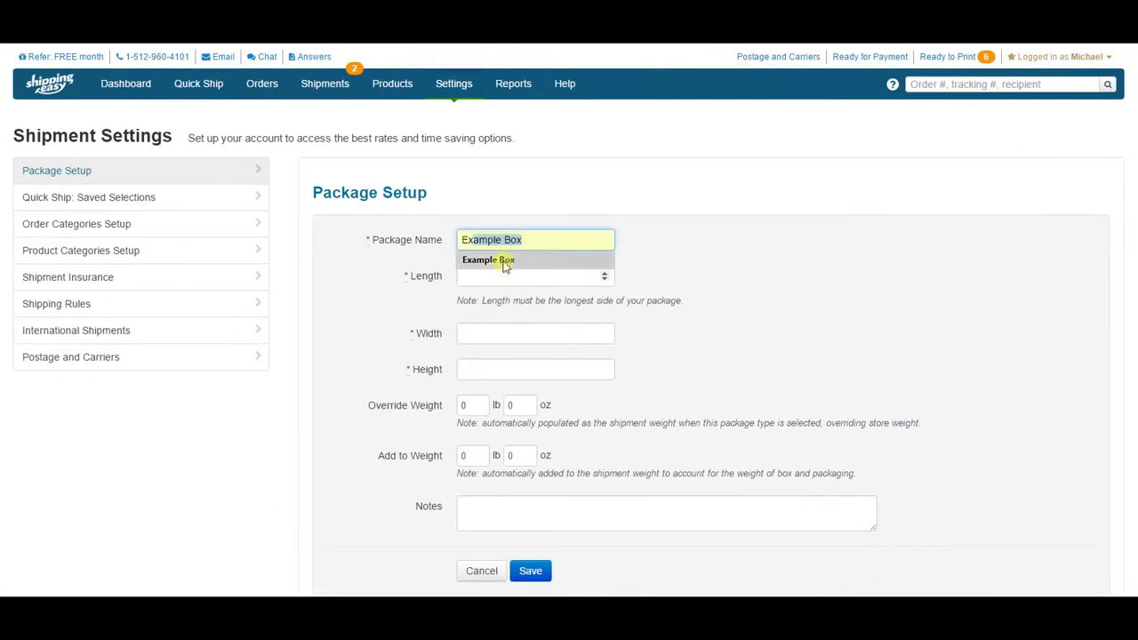
pyautogui.click(505, 259)
# Set the package dimensions to length 11, width 8 and height 9.
pyautogui.click(504, 281)
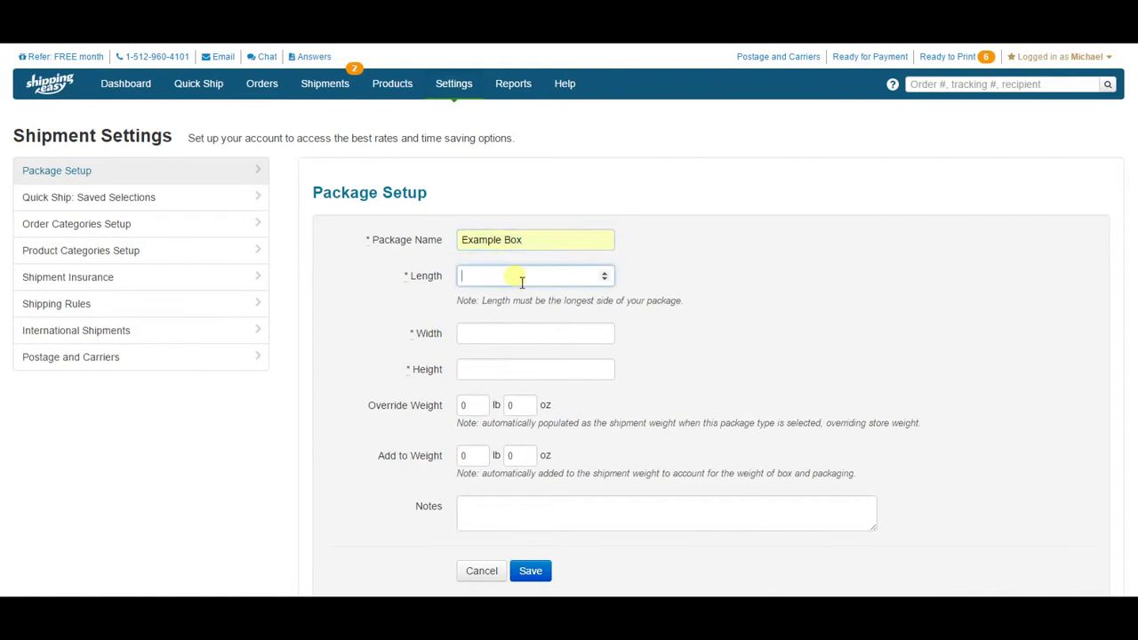
pyautogui.write('11')
pyautogui.press('Tab')
pyautogui.write('8')
pyautogui.press('Tab')
pyautogui.write('9')
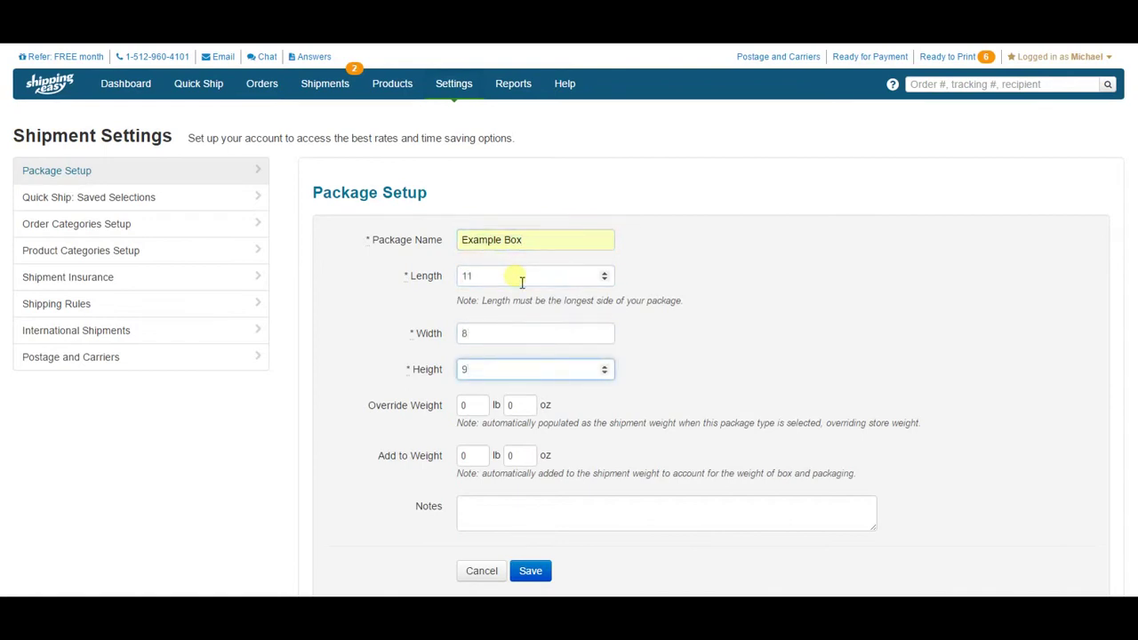
pyautogui.click(535, 281)
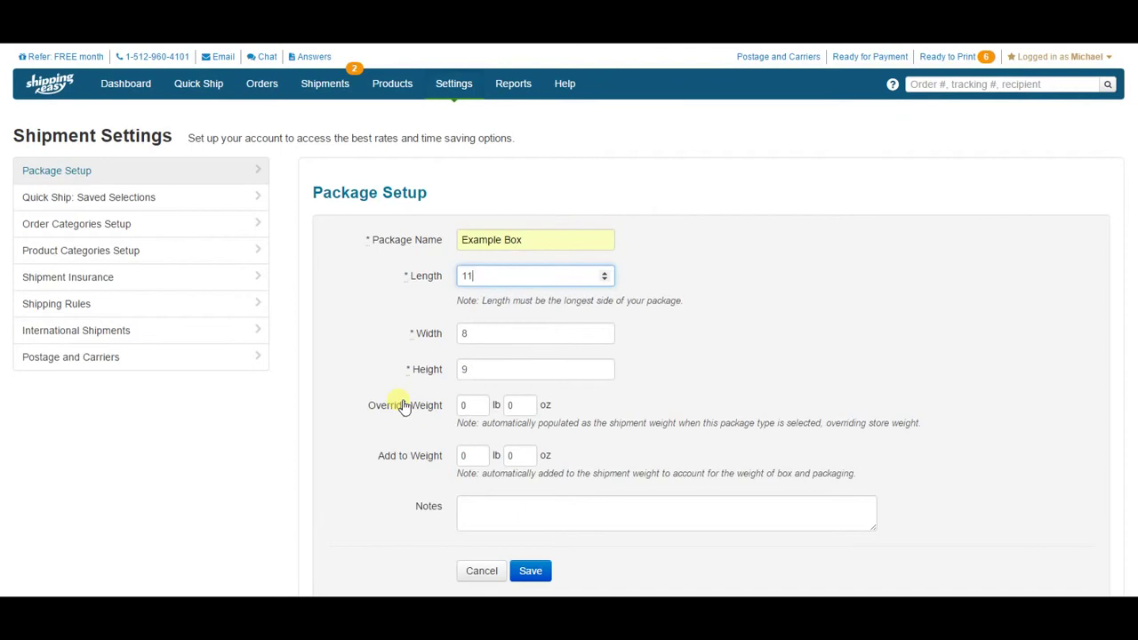
# Set the package's override weight to 1 lb 4 oz.
pyautogui.click(480, 404)
pyautogui.write('1')
pyautogui.click(527, 406)
pyautogui.write('2')
pyautogui.click(527, 402)
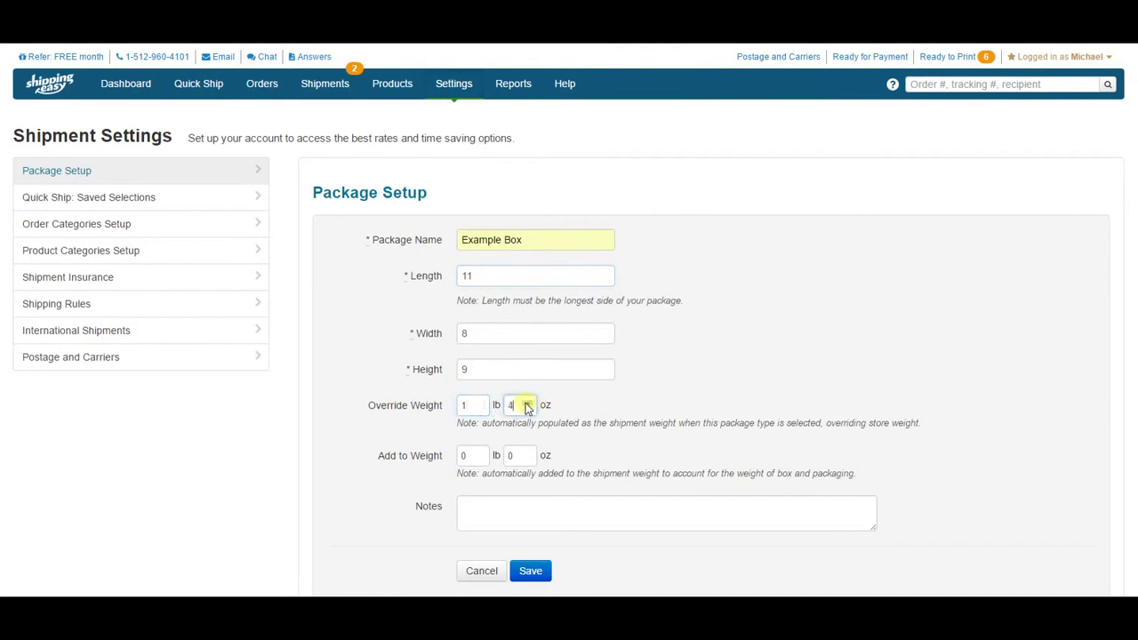
pyautogui.click(528, 402)
# Reset the package's override weight to 0 lb 0 oz.
pyautogui.click(479, 409)
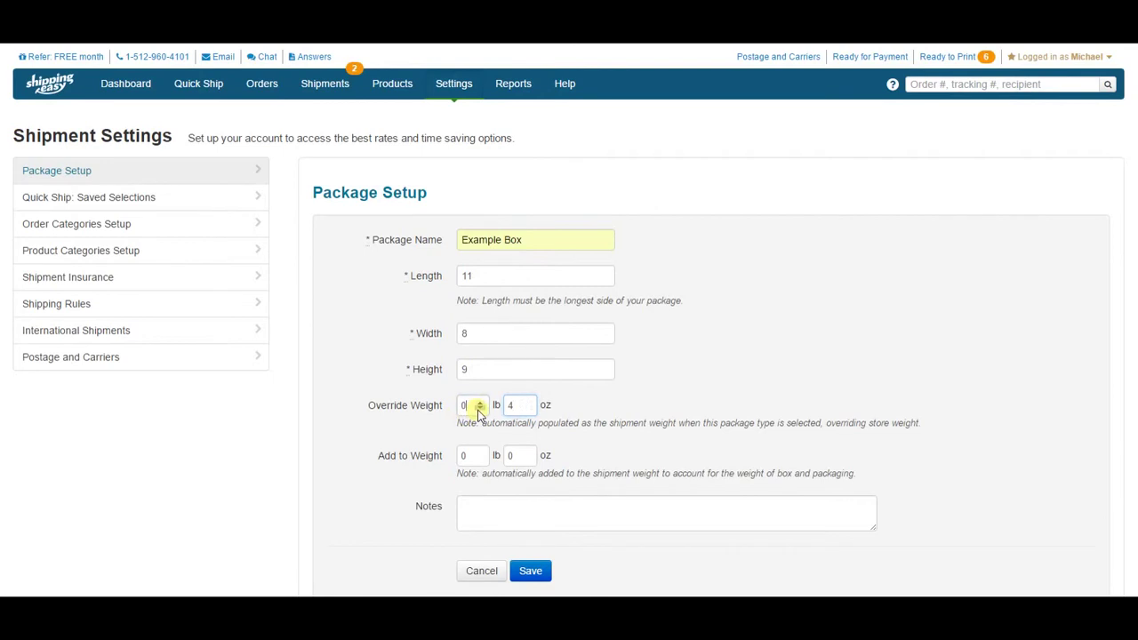
pyautogui.click(527, 408)
pyautogui.click(527, 408)
pyautogui.click(528, 408)
pyautogui.click(528, 408)
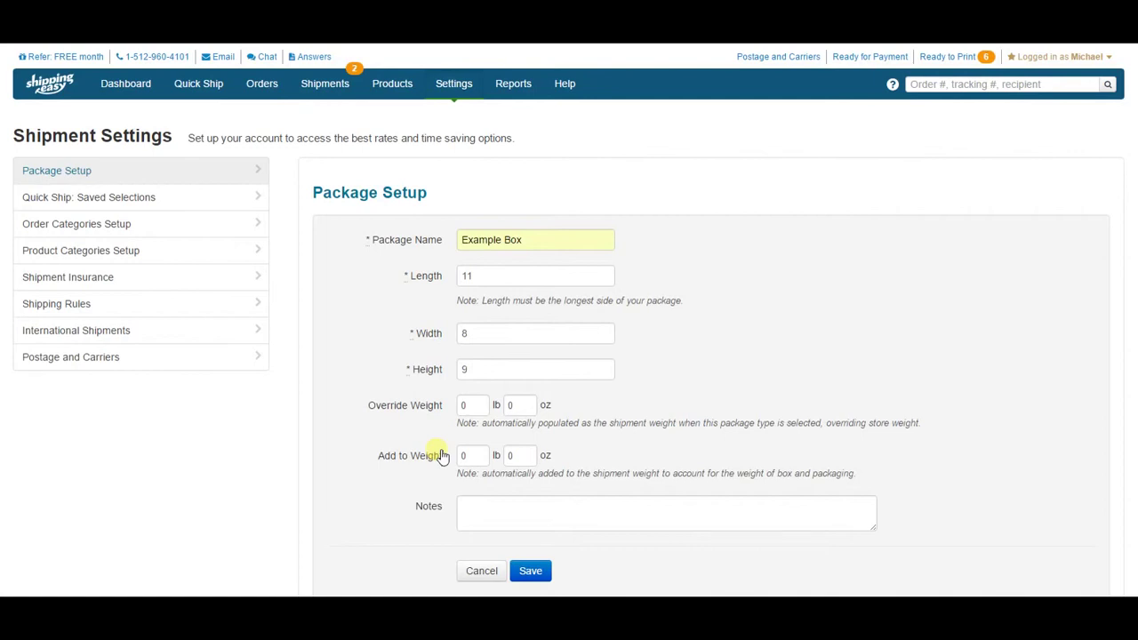
# Set the weight added for the box and packaging to 4 oz, leave the notes empty and save the package.
pyautogui.doubleClick(527, 456)
pyautogui.write('1')
pyautogui.click(527, 454)
pyautogui.click(528, 453)
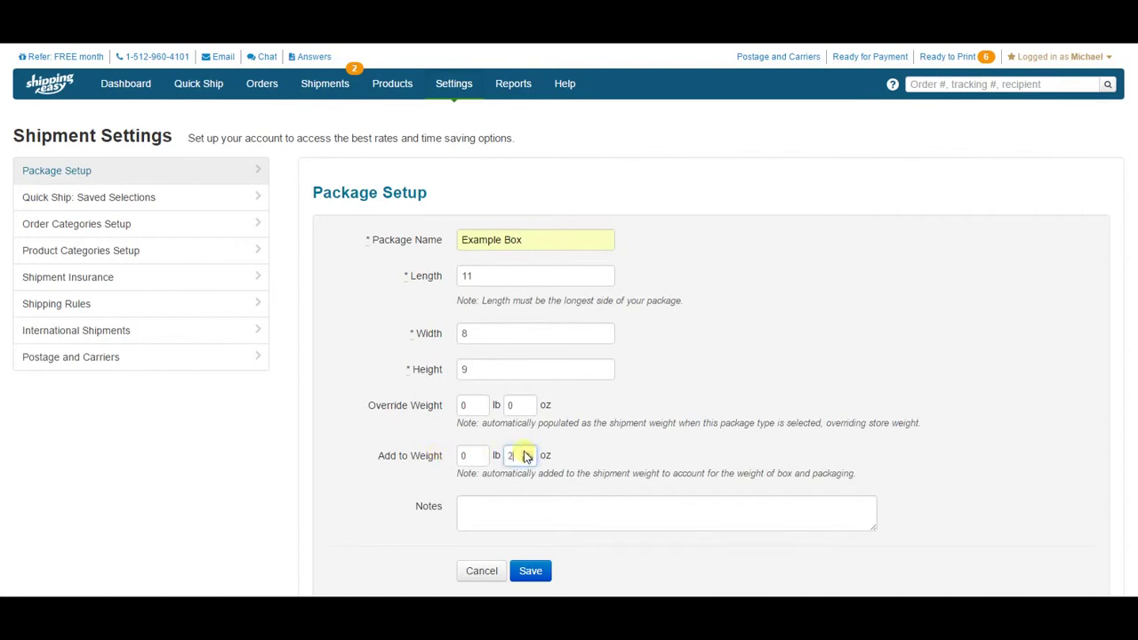
pyautogui.click(527, 453)
pyautogui.click(580, 518)
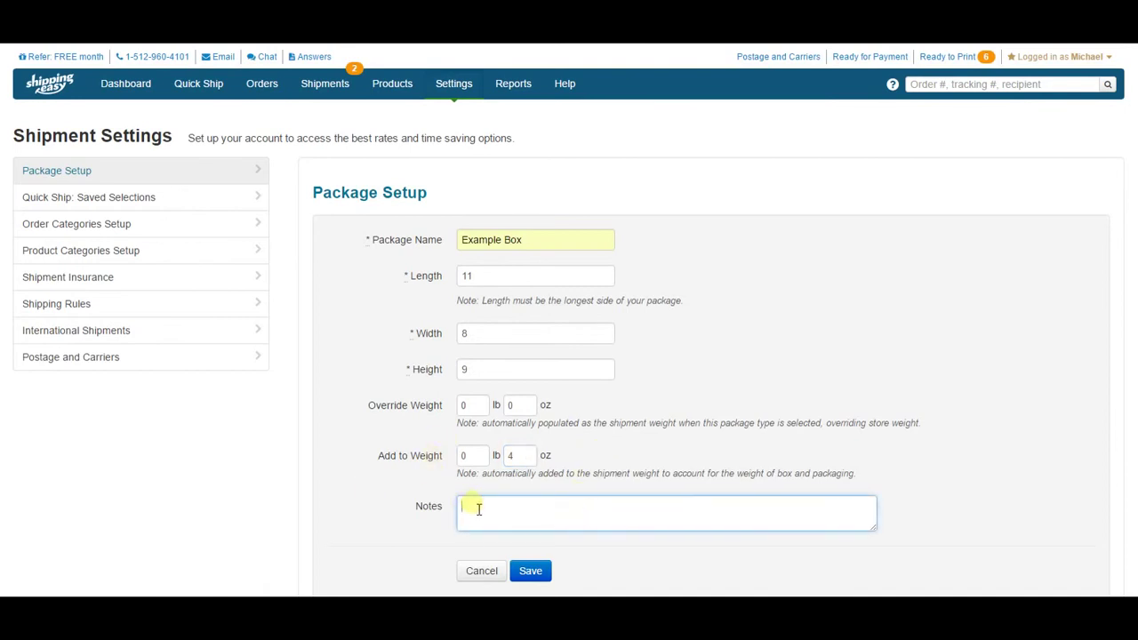
pyautogui.click(531, 571)
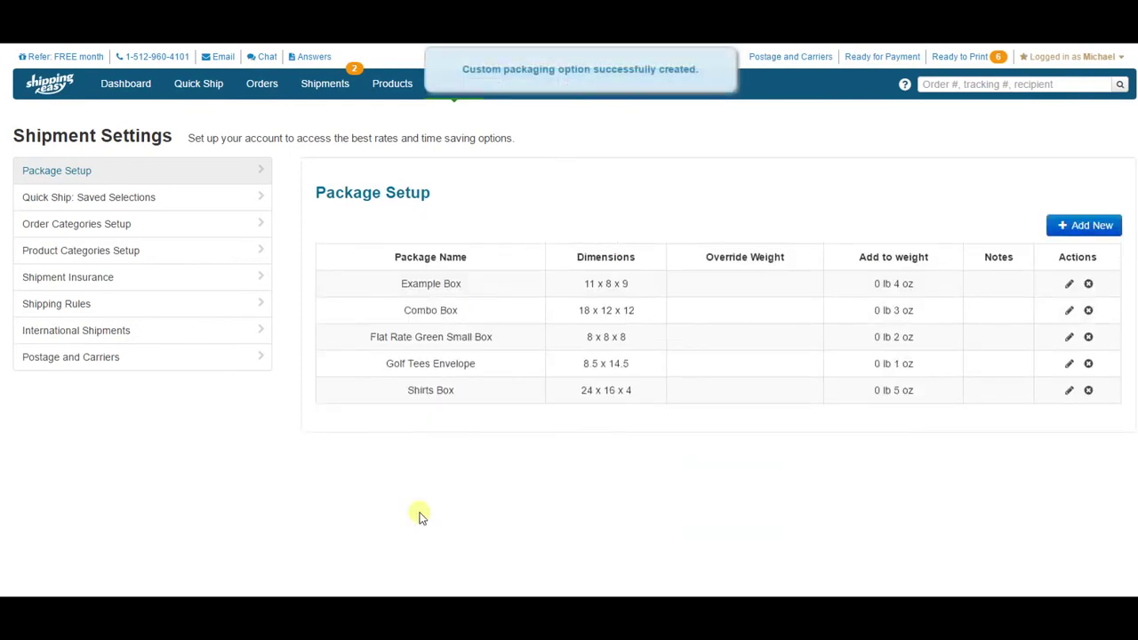